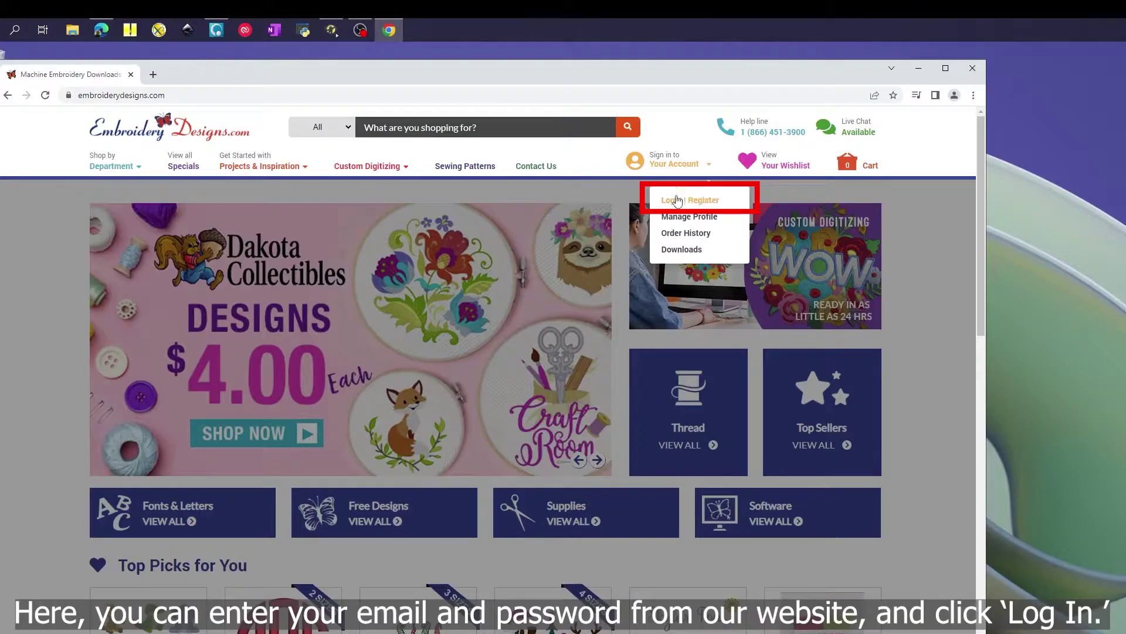
# Sign in with the account email and password, then open the account's Downloads page.
pyautogui.click(677, 201)
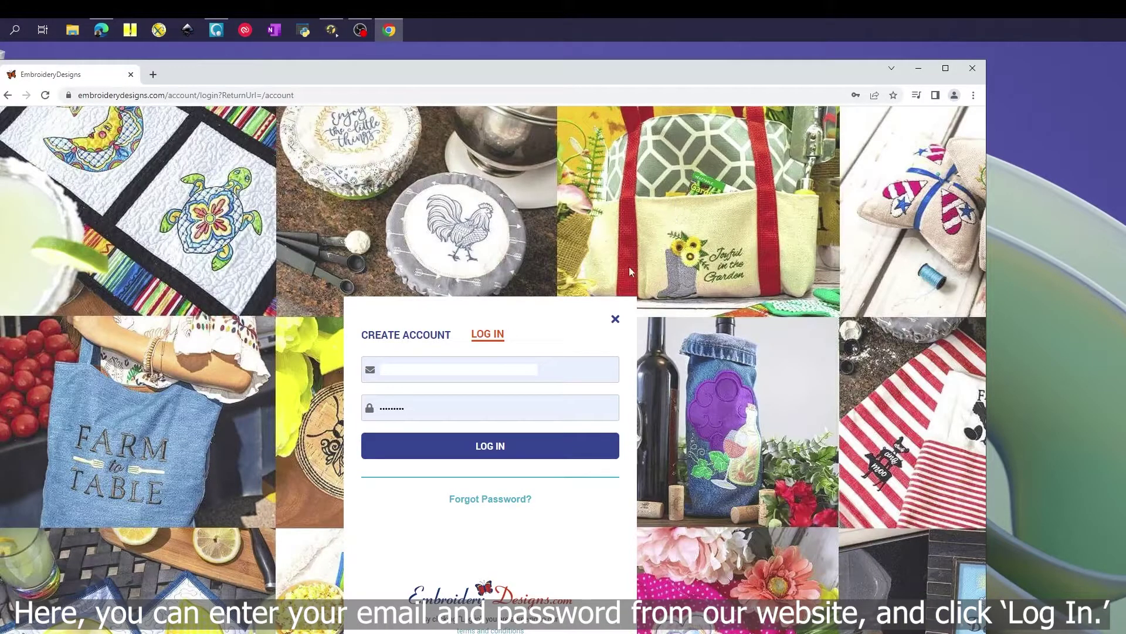
pyautogui.click(565, 362)
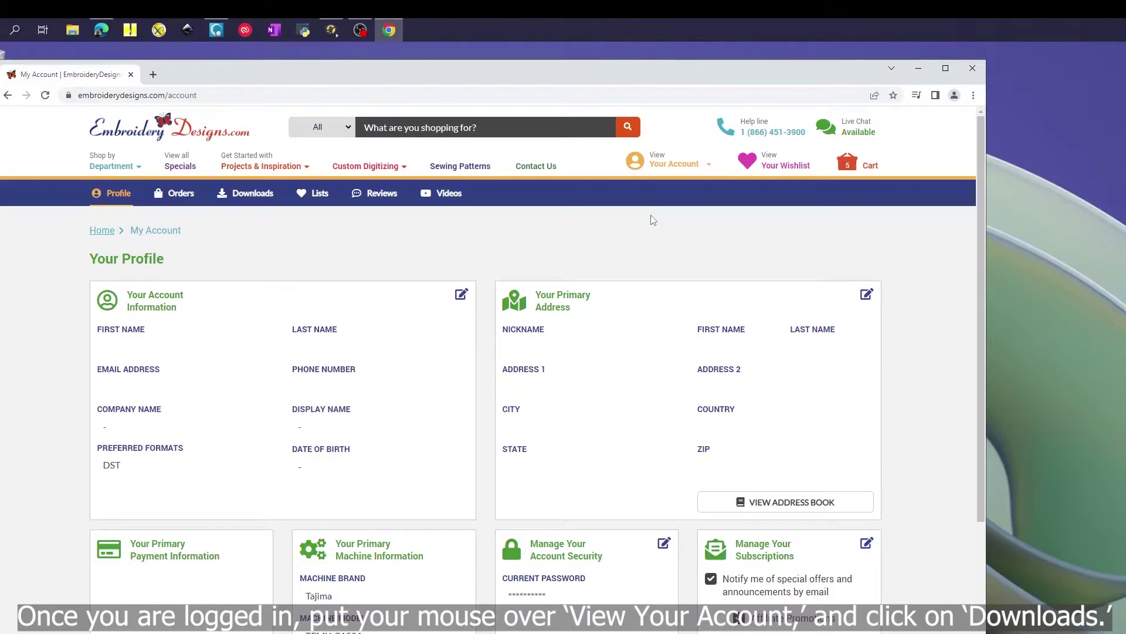
pyautogui.moveTo(674, 160)
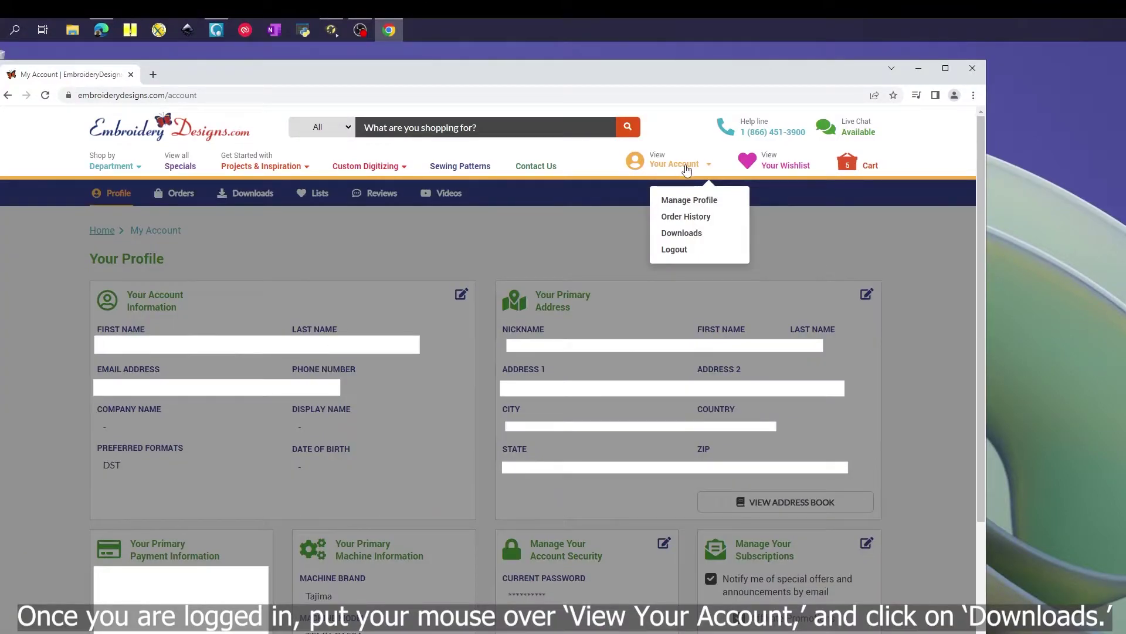
pyautogui.click(691, 232)
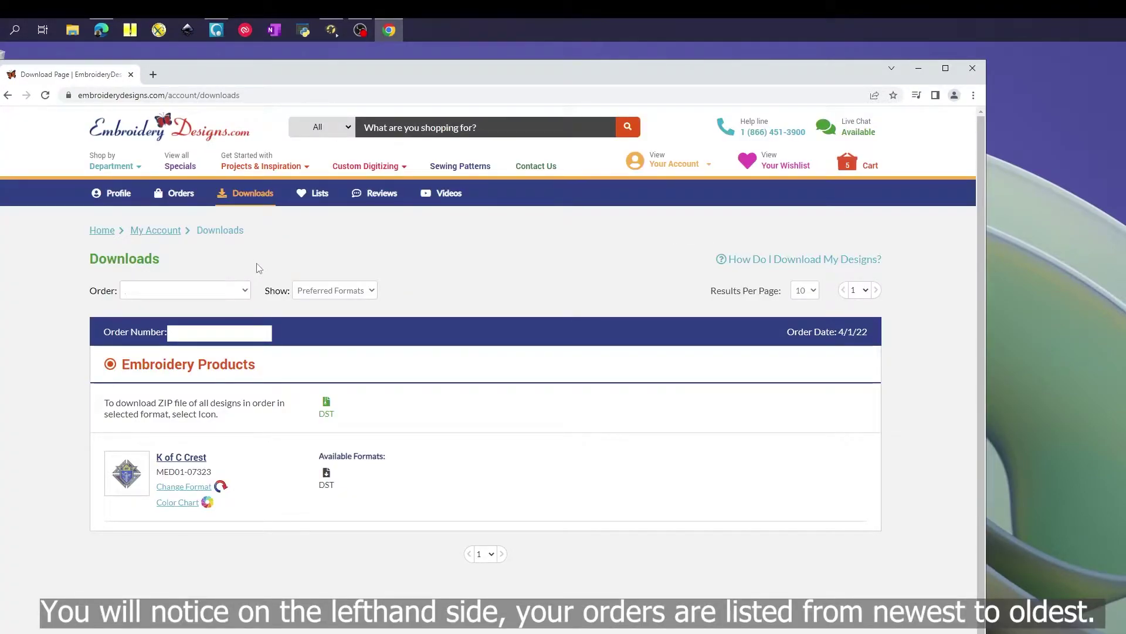
# Show the designs from the earlier order and keep 10 results per page.
pyautogui.click(247, 293)
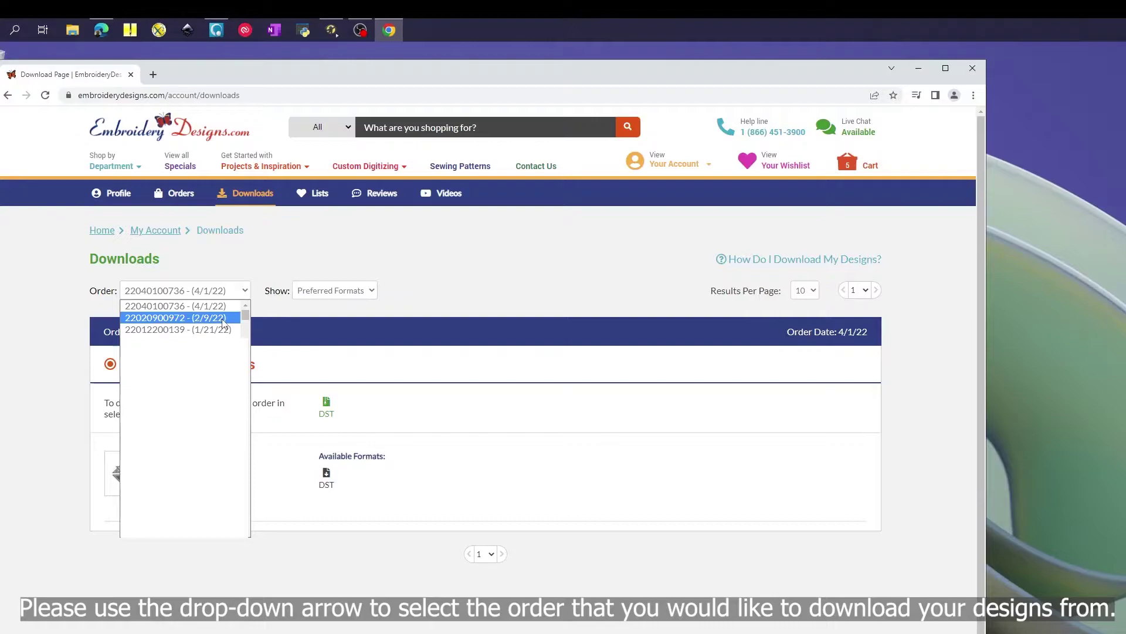
pyautogui.click(223, 318)
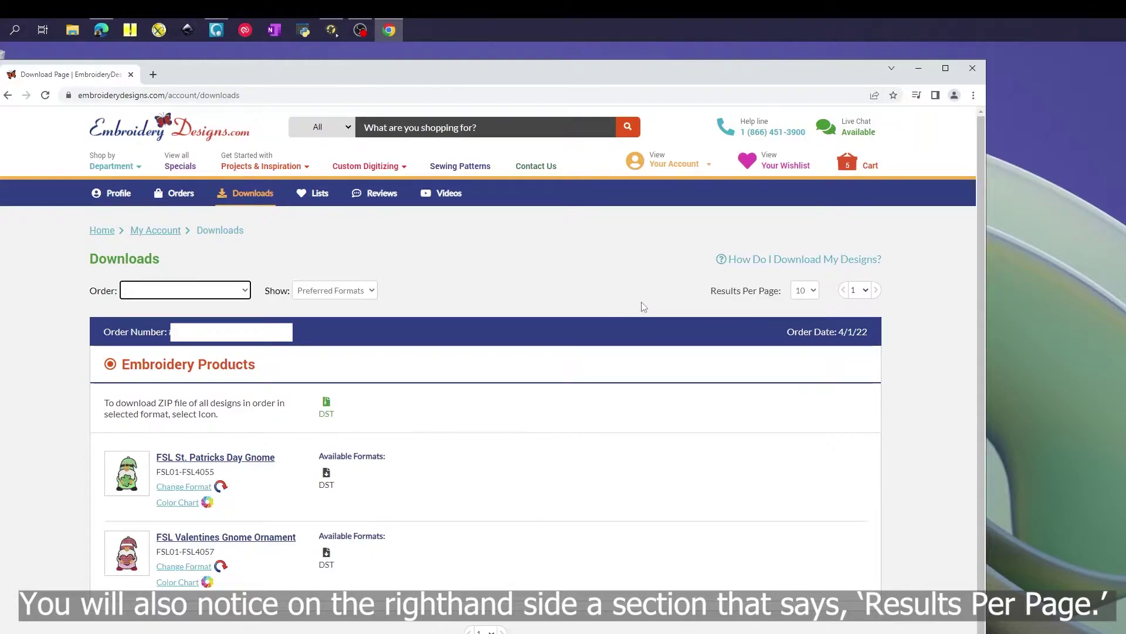
pyautogui.click(814, 294)
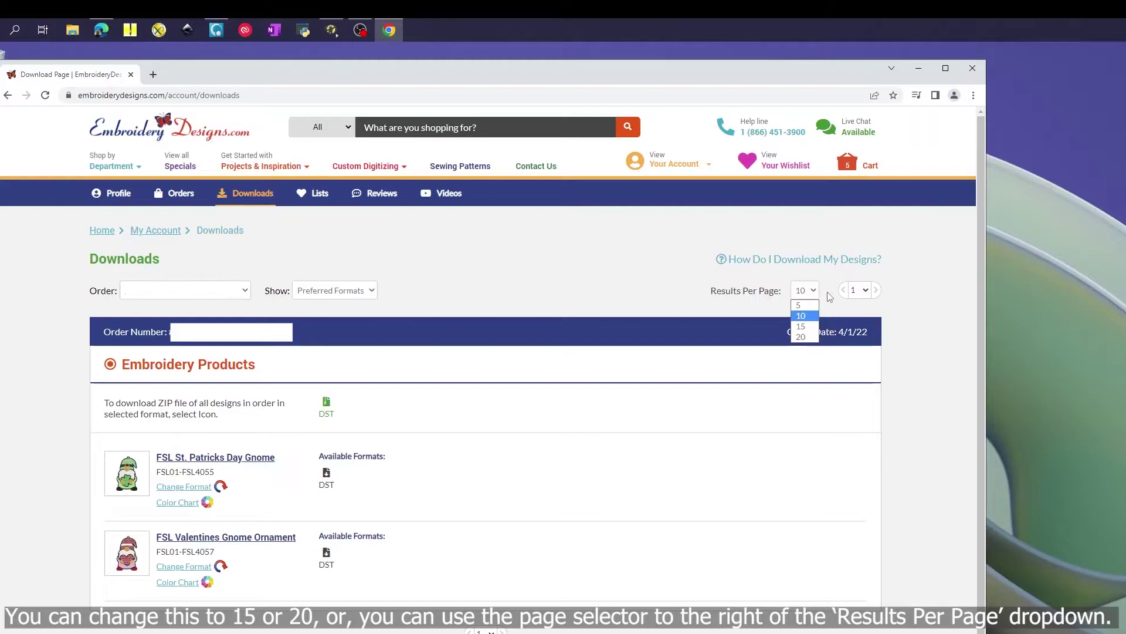
pyautogui.click(828, 296)
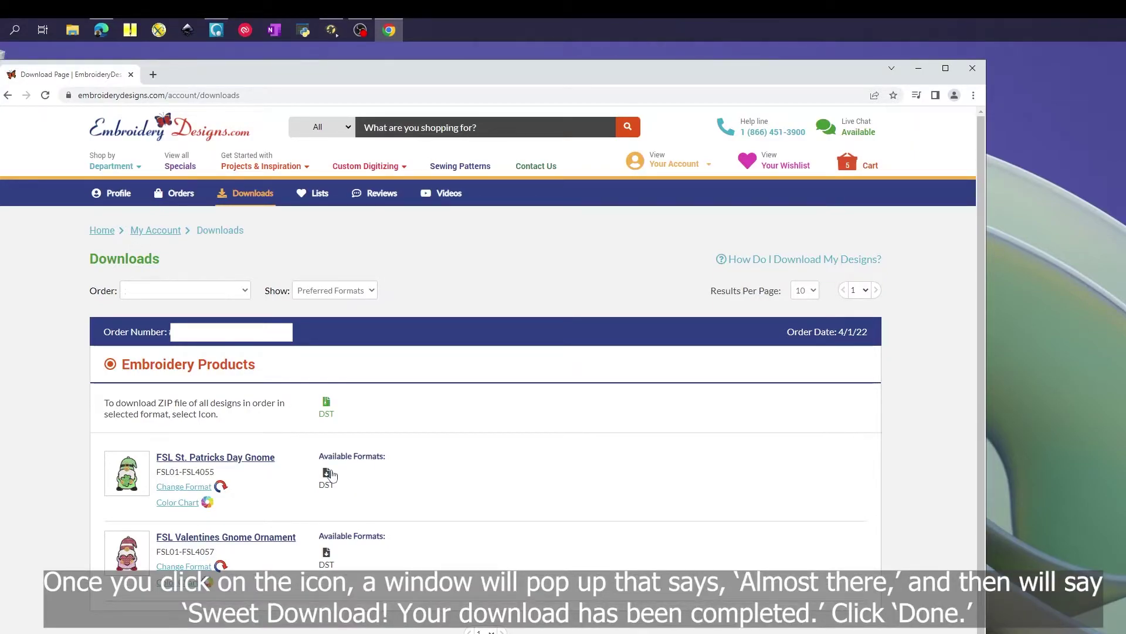
# Download the St. Patricks Day Gnome as DST and dismiss the download confirmation.
pyautogui.click(331, 473)
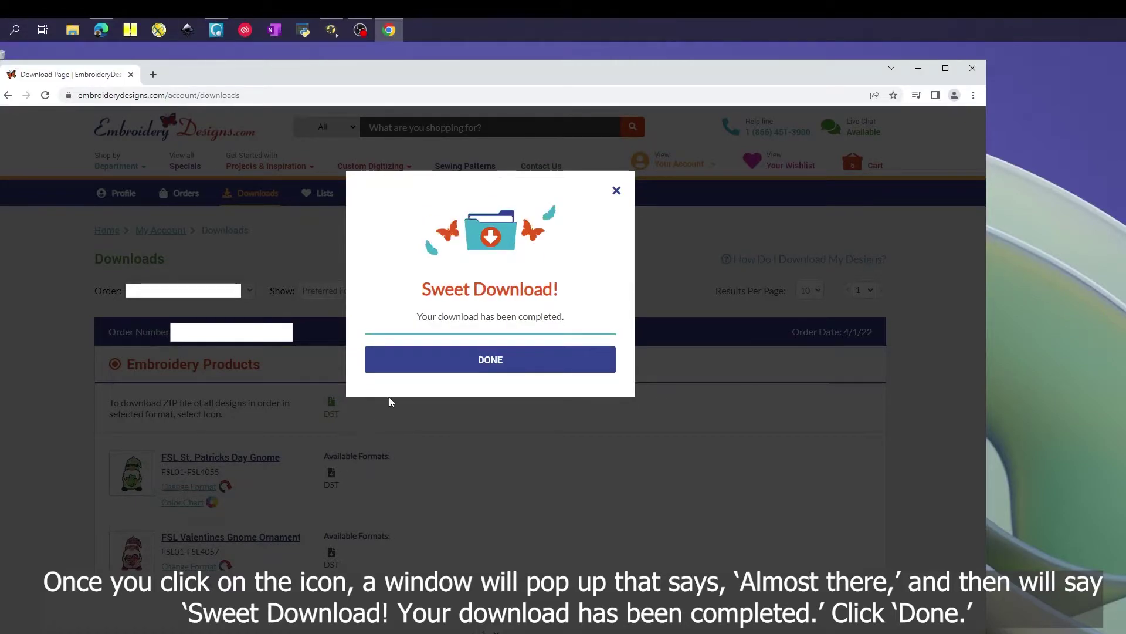
pyautogui.click(493, 368)
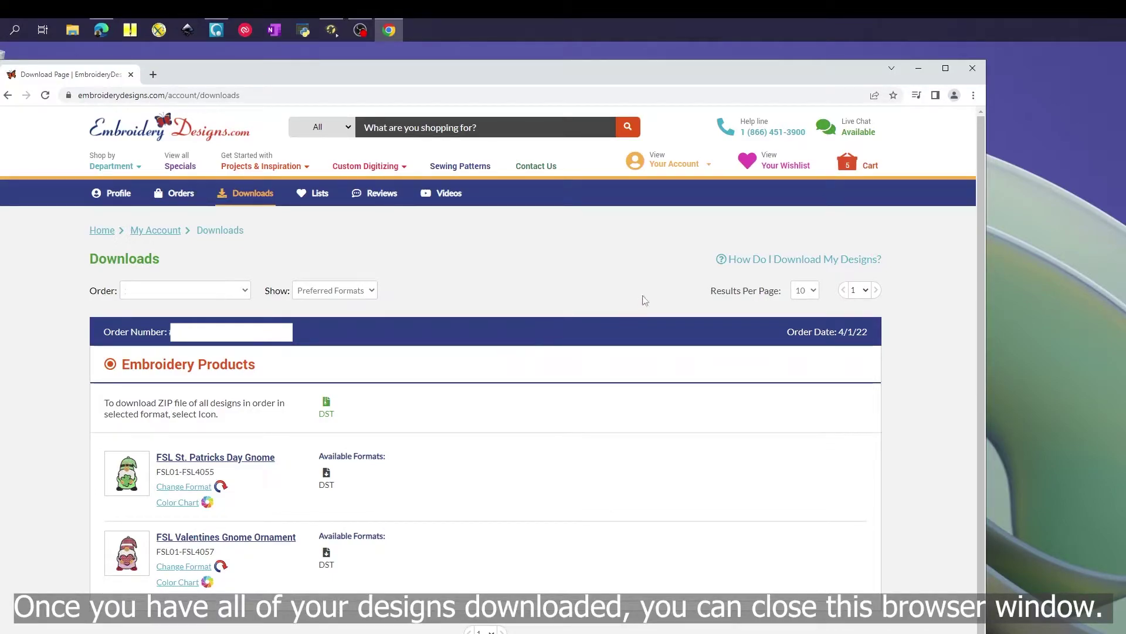
pyautogui.click(973, 69)
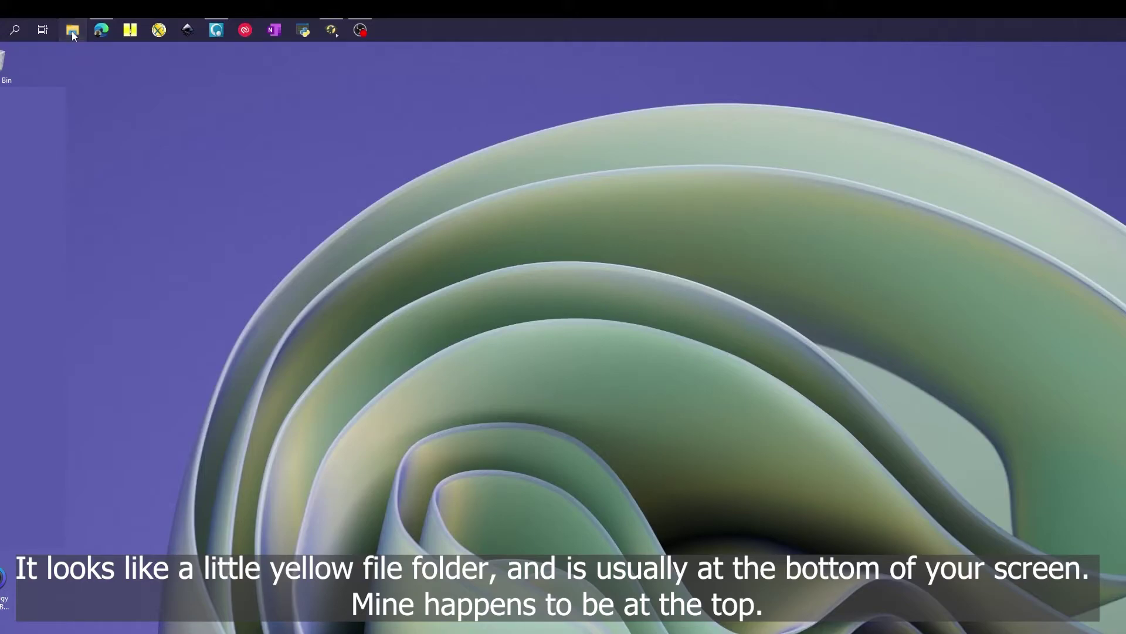
# Open the Downloads folder in File Explorer and bring up the FSL4055 file's context menu.
pyautogui.click(72, 30)
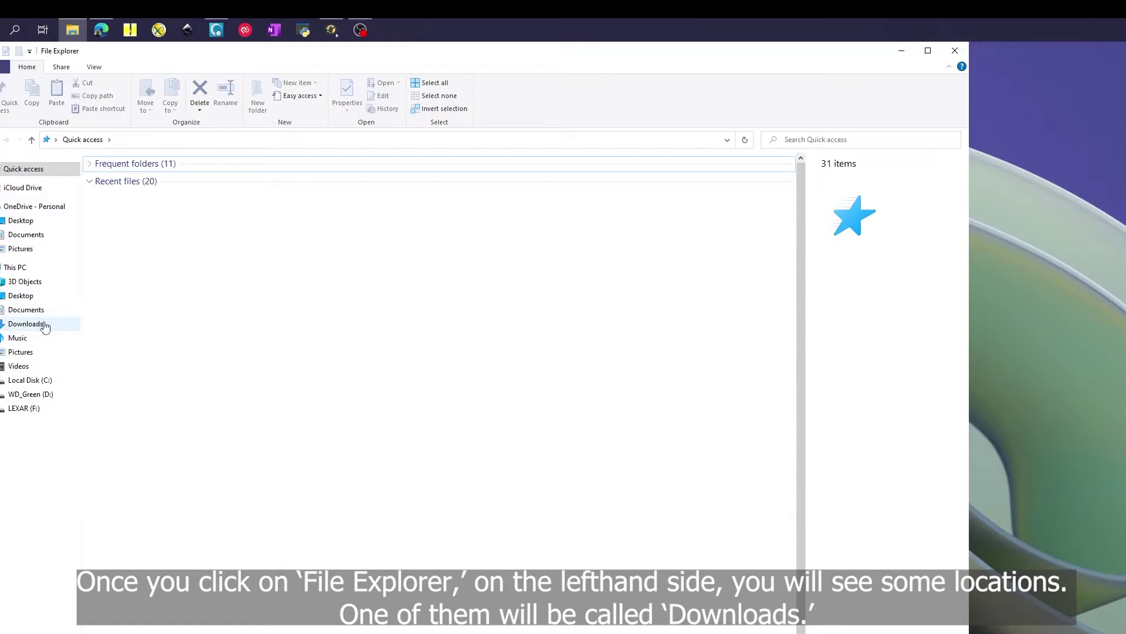
pyautogui.click(45, 327)
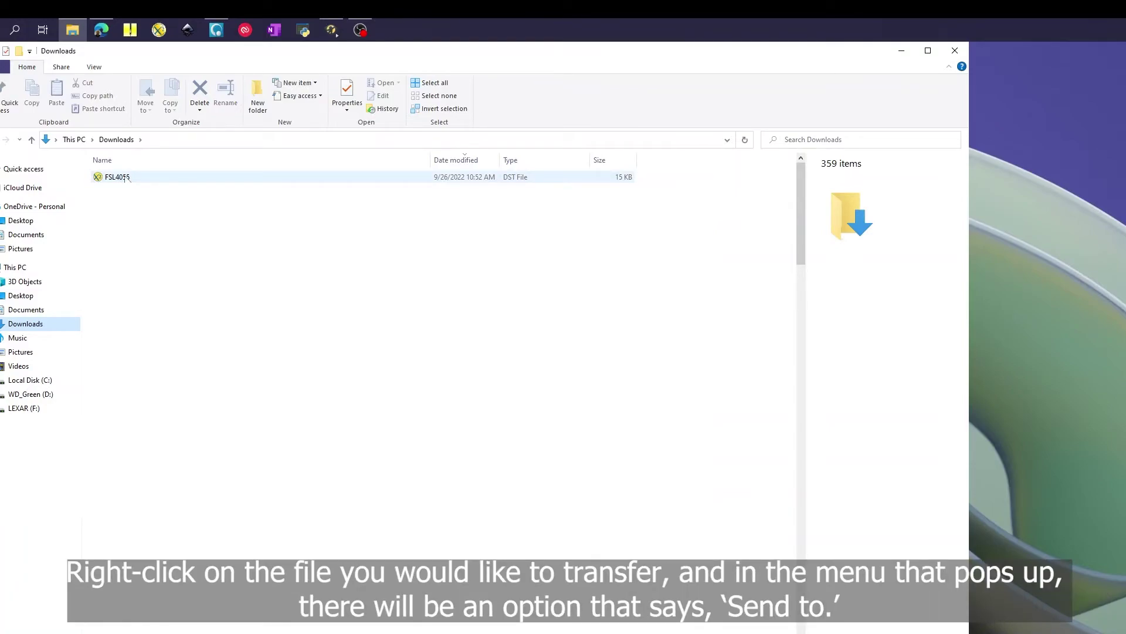
pyautogui.rightClick(128, 178)
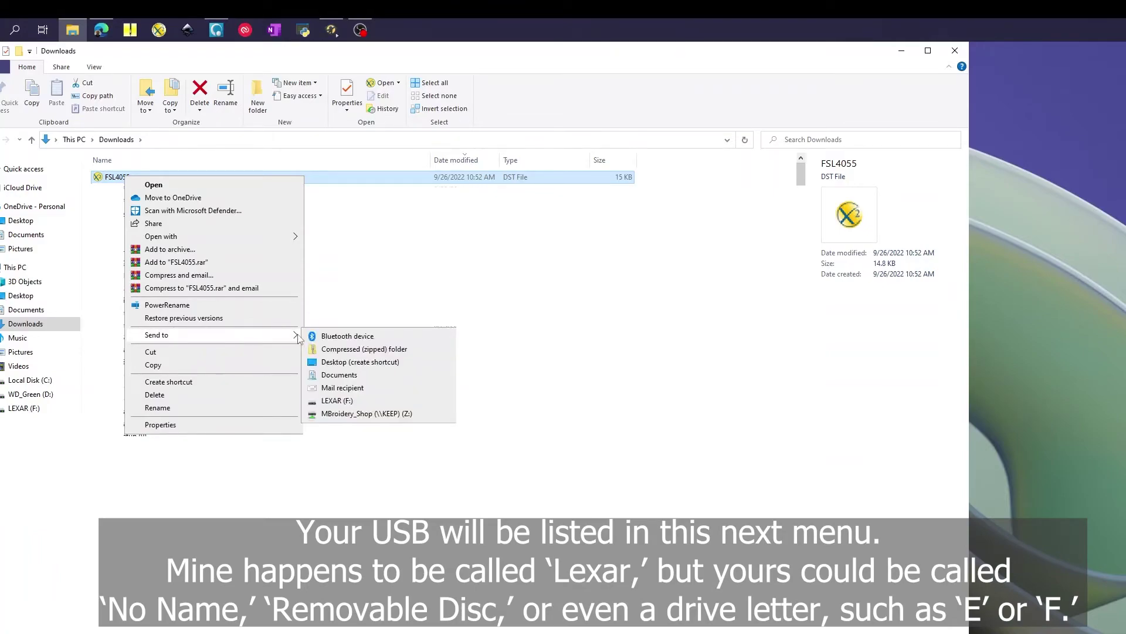
pyautogui.moveTo(157, 334)
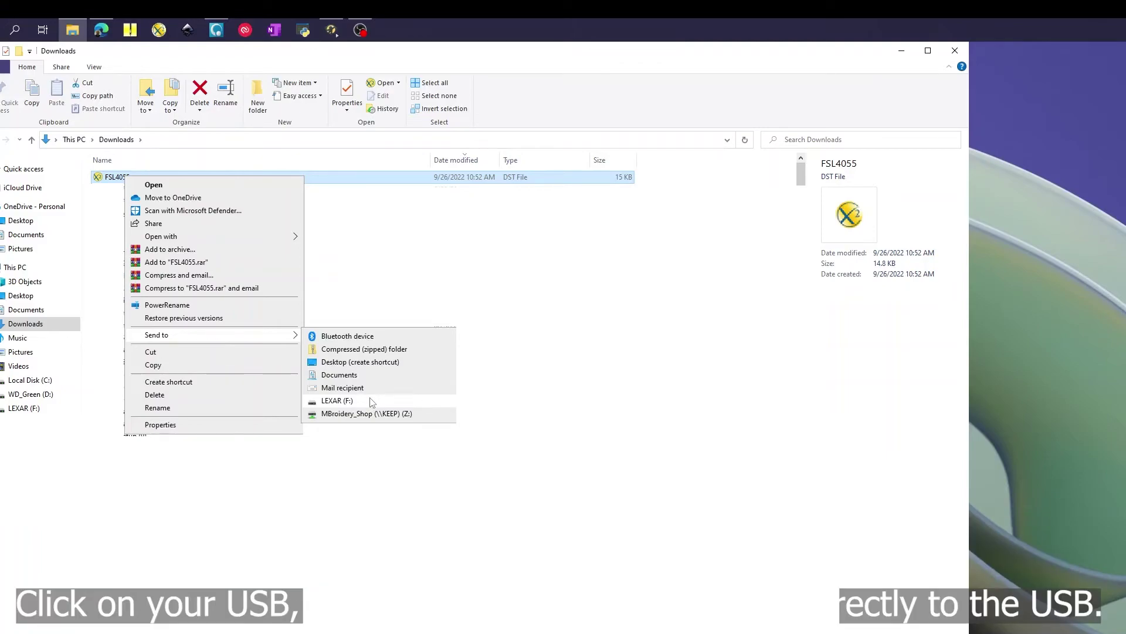
pyautogui.click(337, 401)
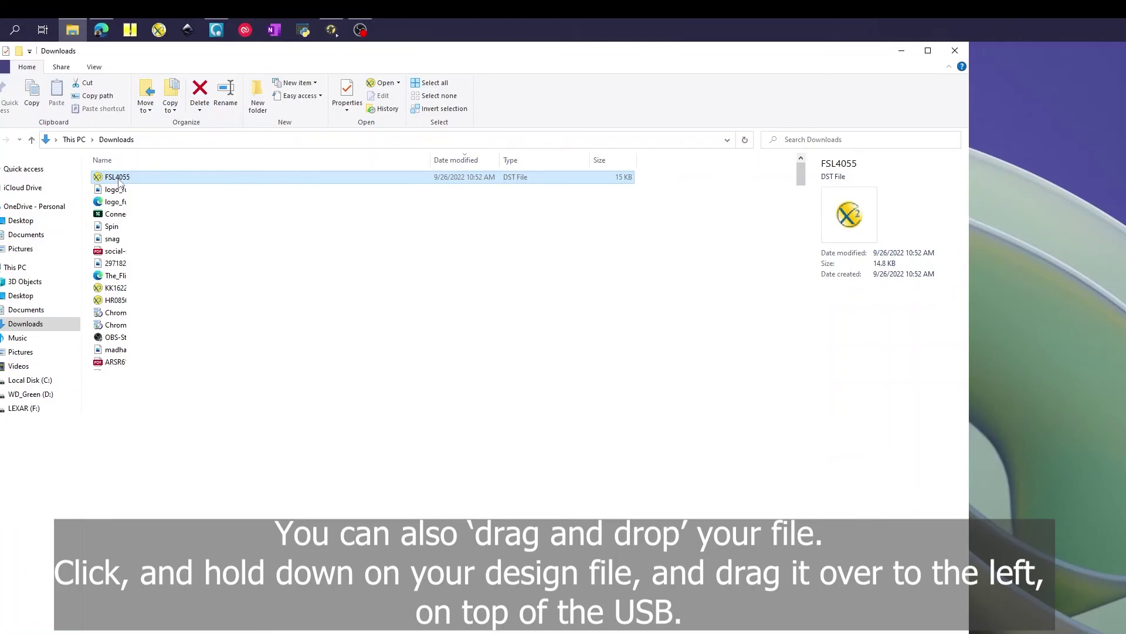
# Drag FSL4055 from Downloads onto LEXAR (F:) in the navigation pane.
pyautogui.moveTo(119, 181)
pyautogui.mouseDown()
pyautogui.moveTo(88, 352)
pyautogui.moveTo(35, 408)
pyautogui.mouseUp()
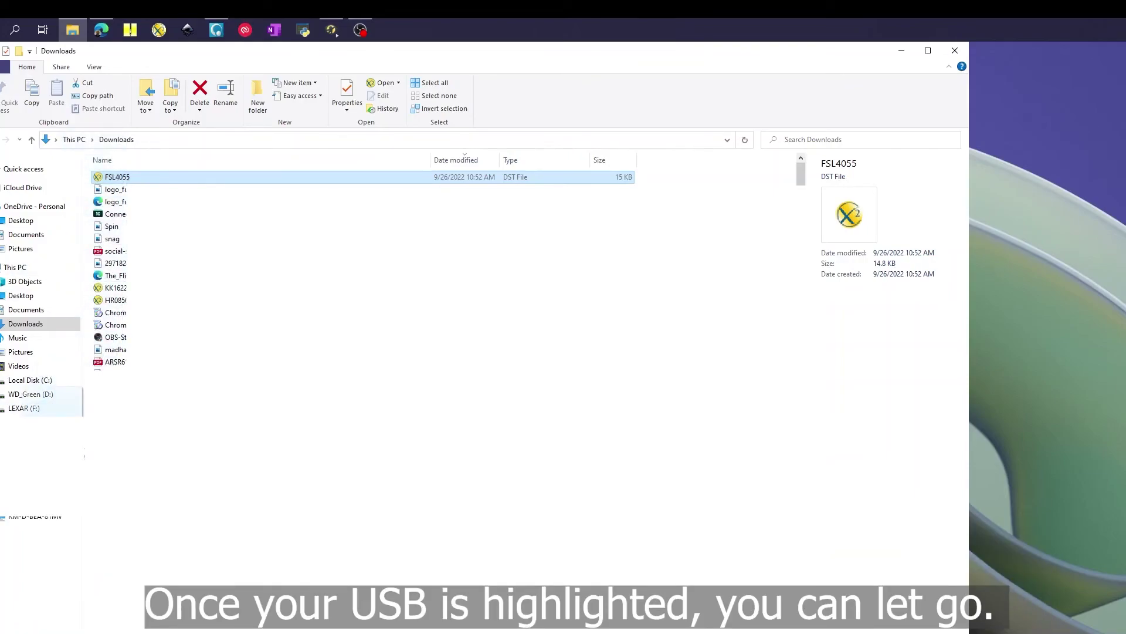